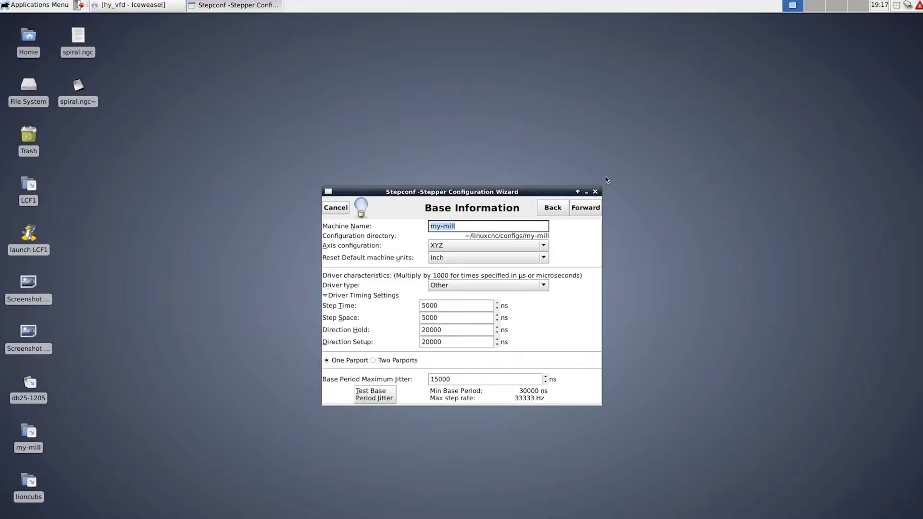
Name the machine configuration huanyang and set its machine units to MM.
type("huanyang")
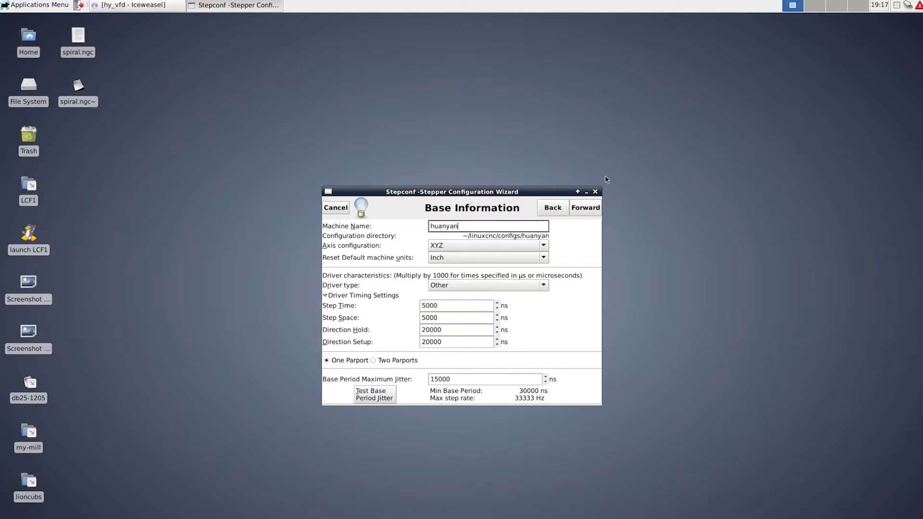
left_click(519, 257)
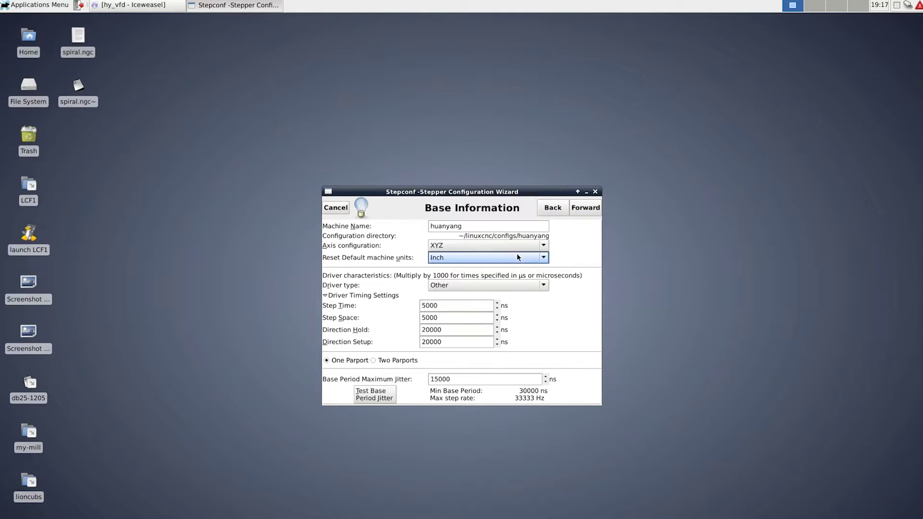
left_click(516, 269)
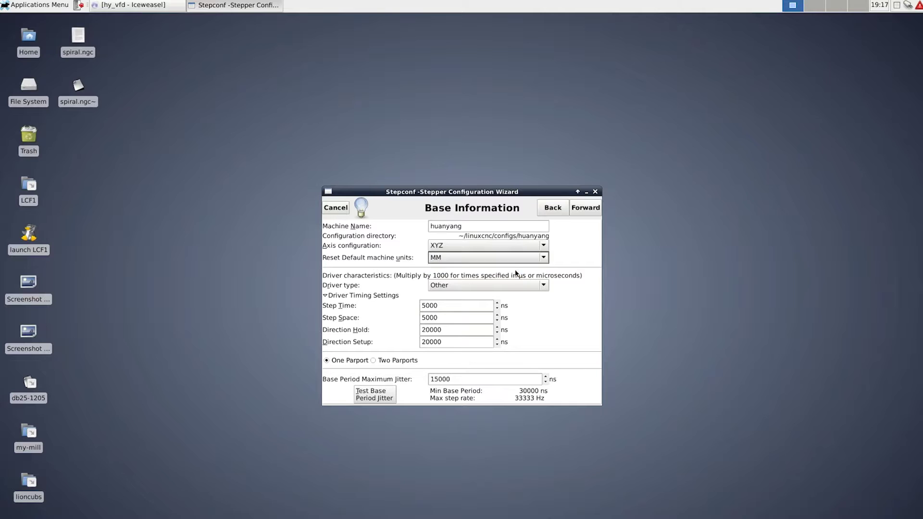
Set parallel port output pins 14 and 16 to Unused.
left_click(596, 208)
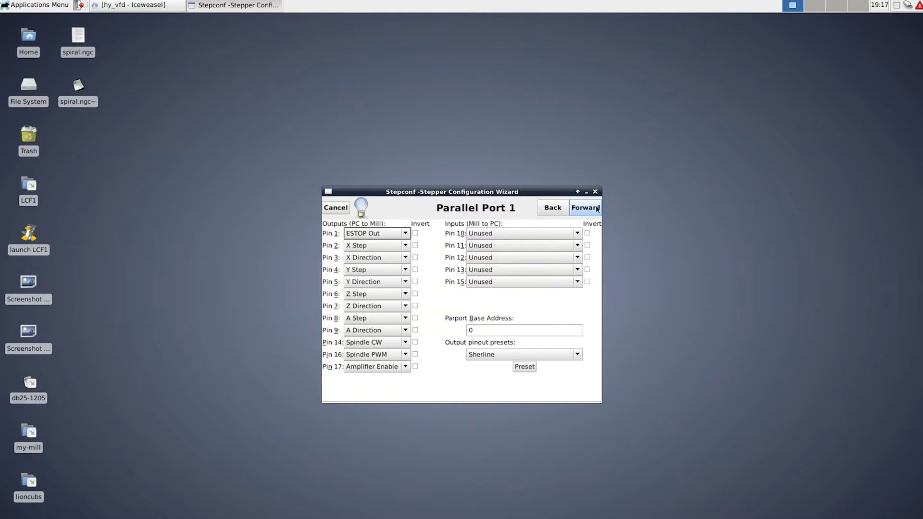
left_click(399, 343)
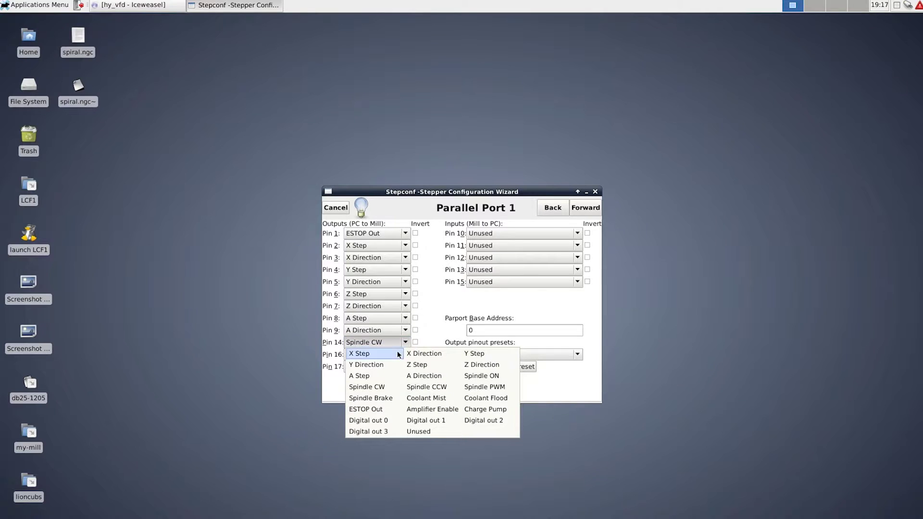
left_click(418, 432)
left_click(404, 355)
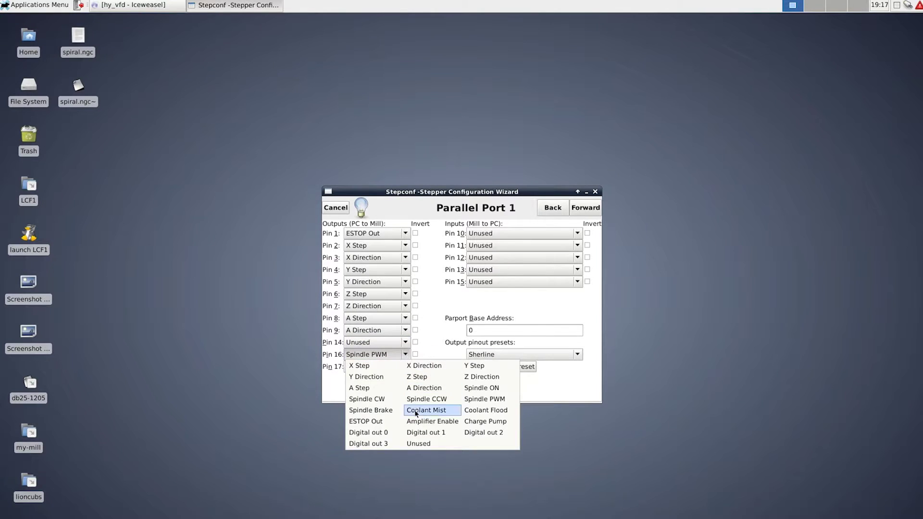
left_click(418, 443)
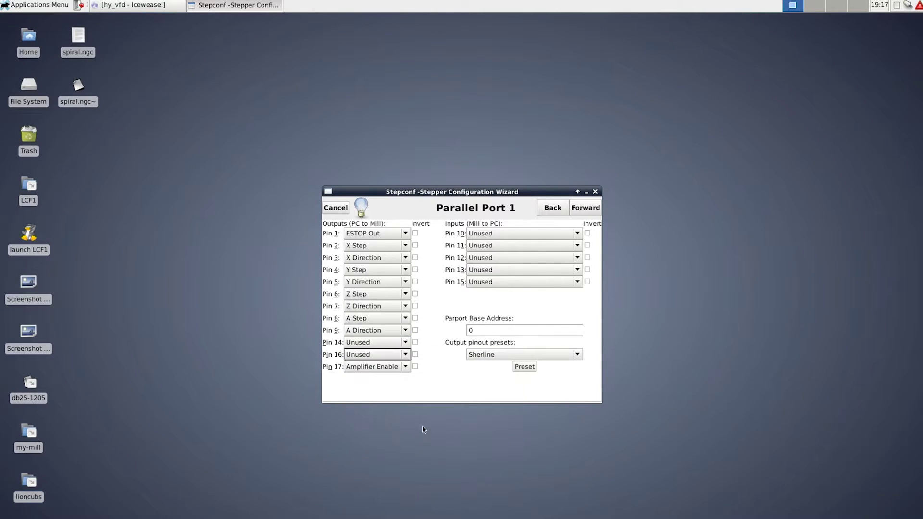
Enable Halui and a PyVCP panel using the spindle speed display.
left_click(592, 208)
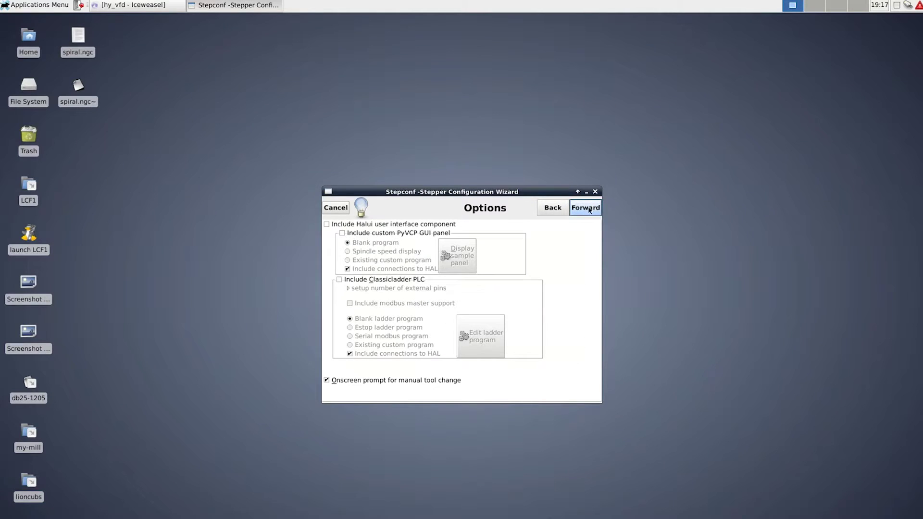
left_click(451, 224)
left_click(442, 234)
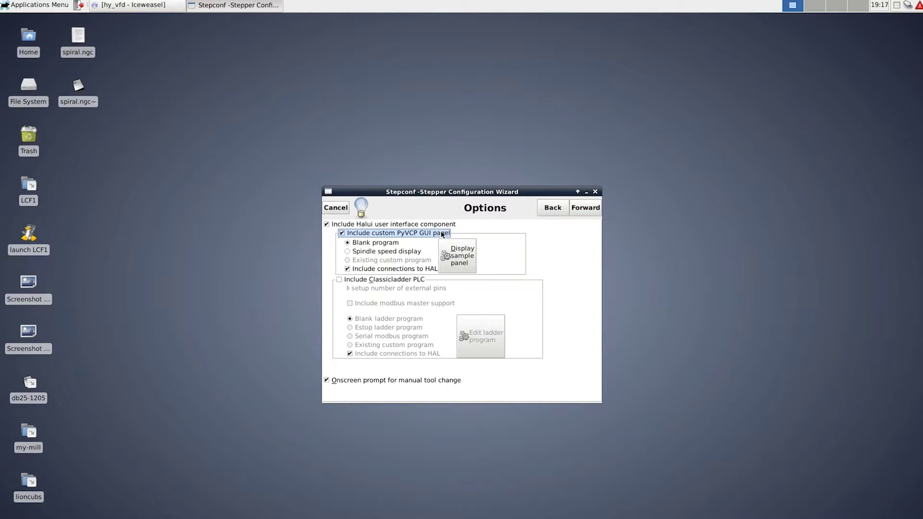
left_click(404, 252)
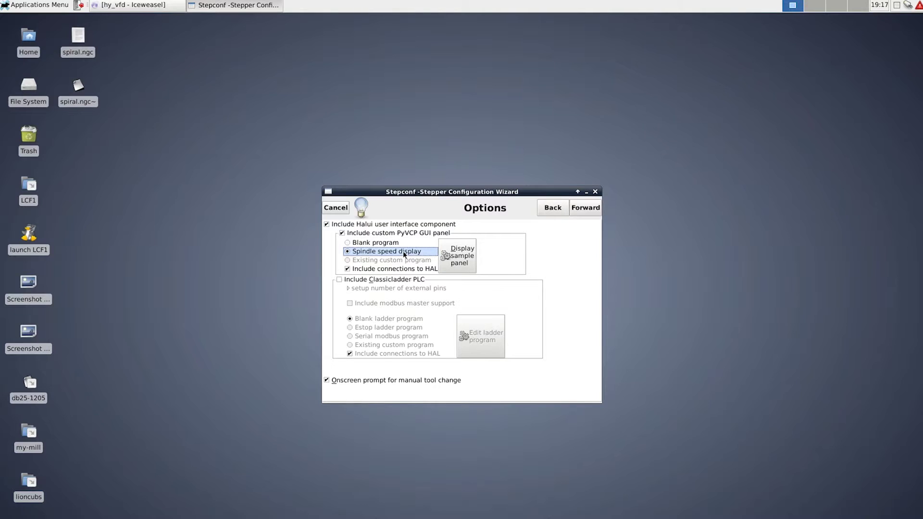
Skip through the X, Y and Z axis pages and write the configuration files.
left_click(582, 209)
left_click(582, 208)
left_click(581, 208)
left_click(582, 209)
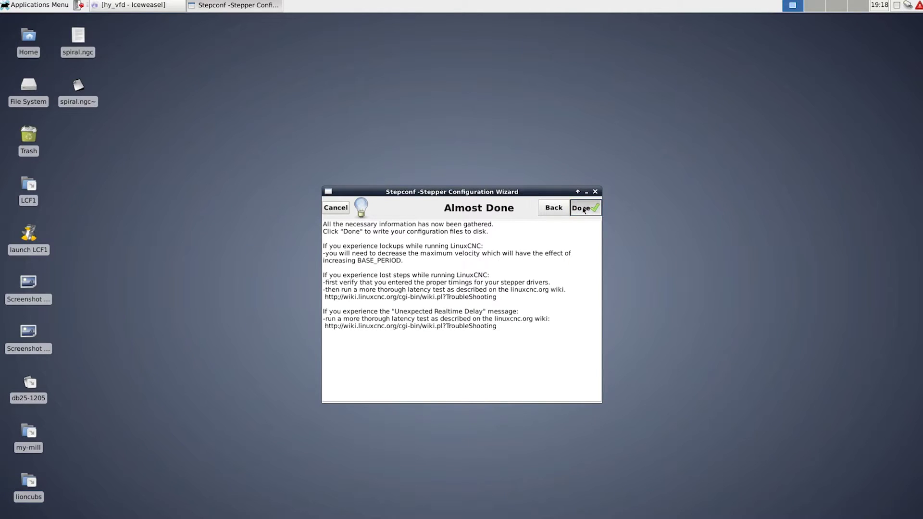
left_click(583, 210)
Save and quit the wizard, then open the huanyang folder's custom.hal in Mousepad.
left_click(529, 325)
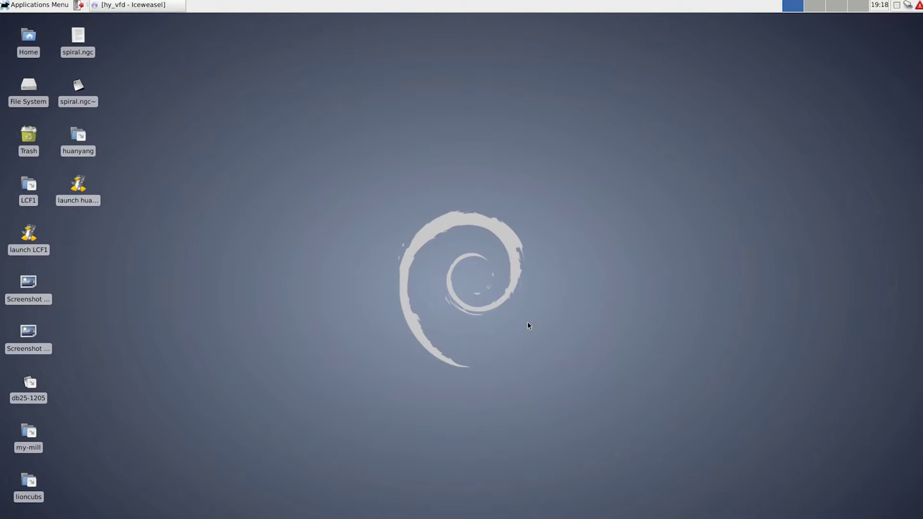
double_click(85, 141)
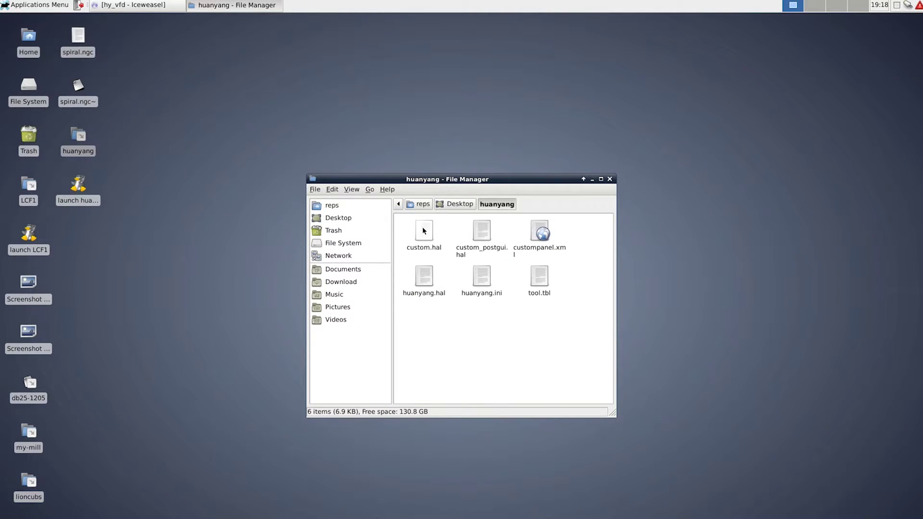
double_click(429, 234)
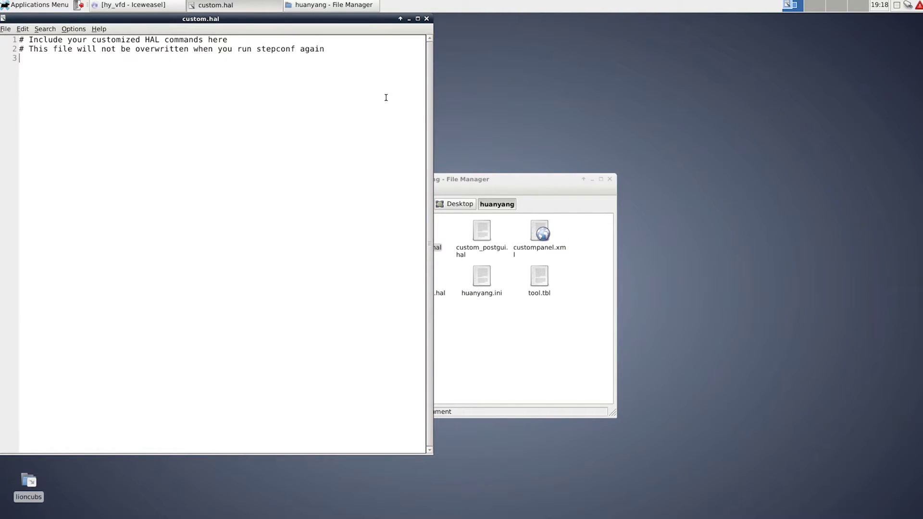
key("Return")
Enter the hy_vfd loadusr line (/dev/ttyUSB0, 9600 baud) plus speed-command and spindle-forward nets.
type("loadusr -Wn vfd")
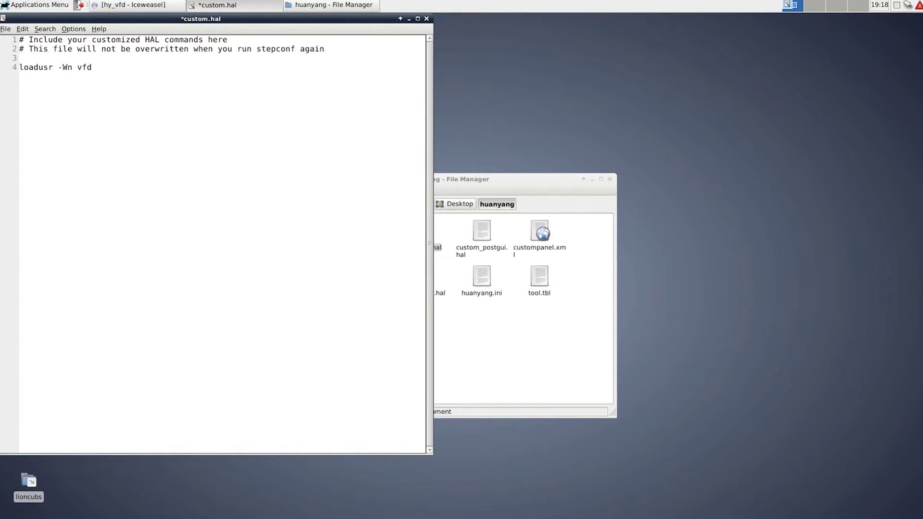
type(" hy_vfd -n vfd -d")
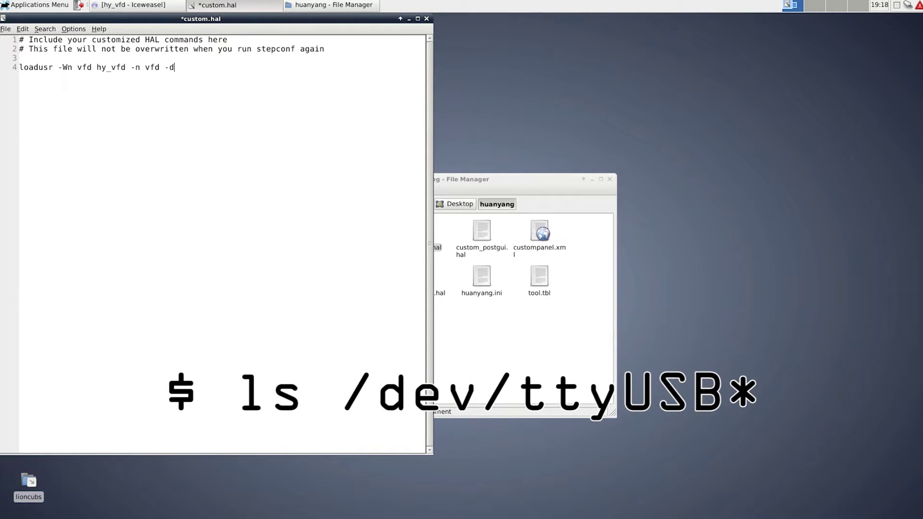
type(" /dev/ttyUSB0 -p none -r")
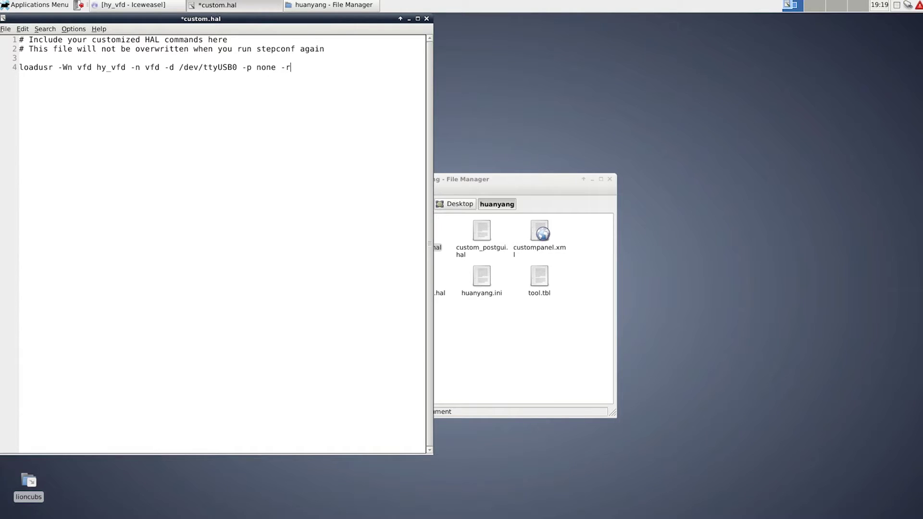
type(" 9600  ")
type("net")
type(" spindle")
type("-cmd")
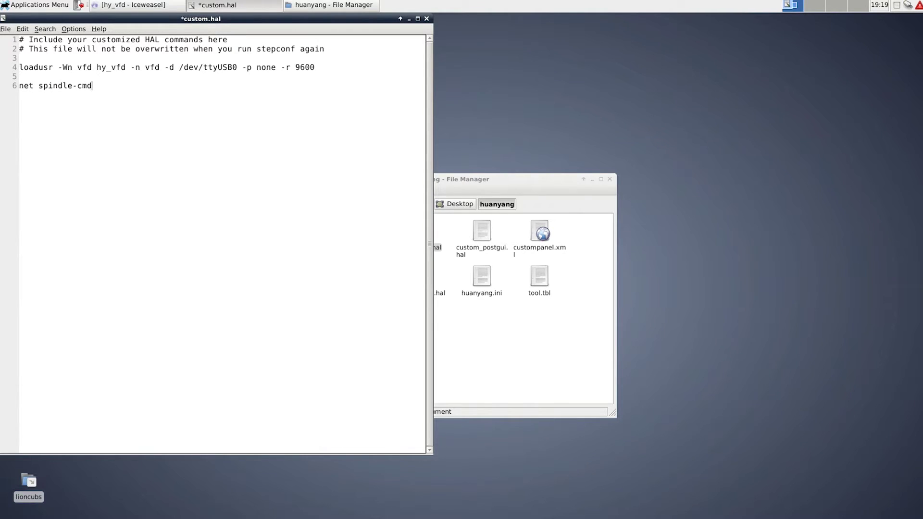
type("-rpm-abs=> vfd.speed-command ")
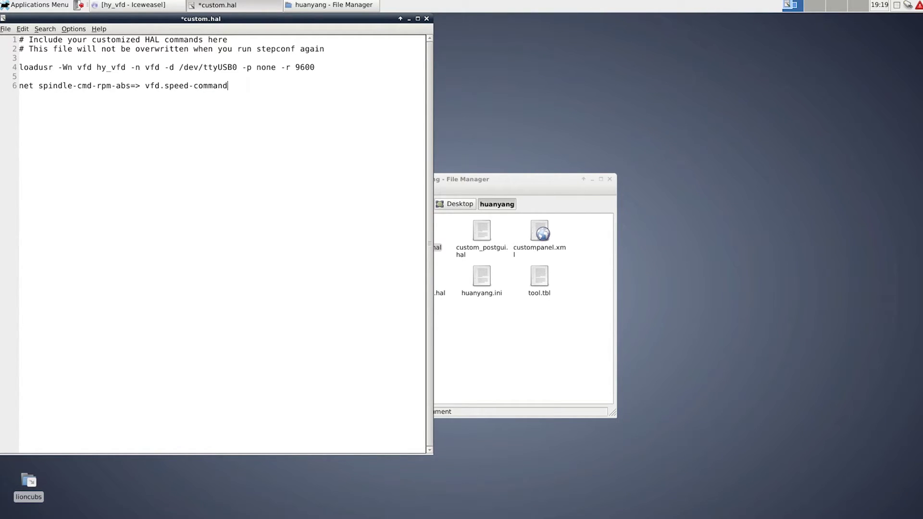
type("net spindle-cw motion.spindle-forward")
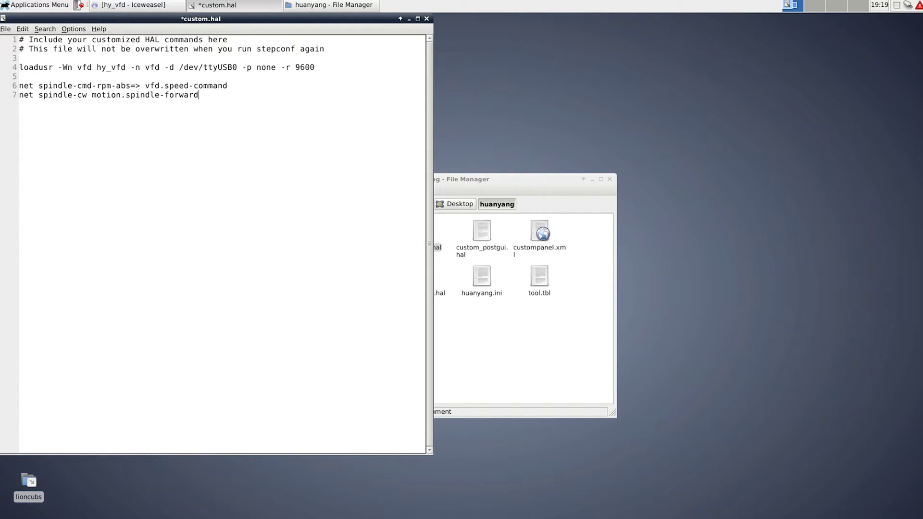
type("=> vfd.spindle-forward")
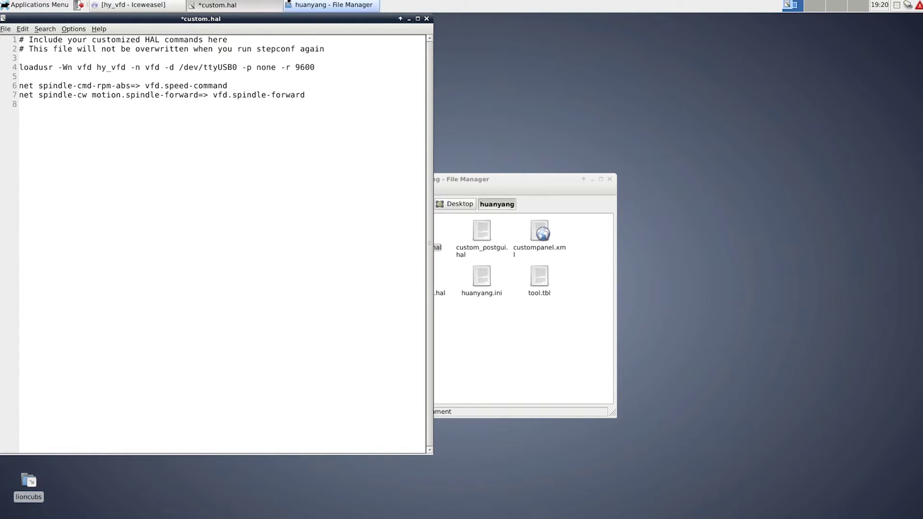
left_click_drag(305, 95, 19, 95)
Duplicate the spindle-forward net as a spindle-ccw to vfd.spindle-reverse line.
middle_click(29, 103)
left_click(82, 103)
type("c")
double_click(194, 104)
type("reverse")
double_click(293, 104)
type("reverse")
key("Return")
type("net on motion.spindle-on=> vfd.spindle-on")
Align the => arrows on lines 6 through 9 with tabs.
left_click(132, 86)
key("Tab")
key("Tab")
key("Tab")
left_click(198, 95)
key("Tab")
left_click(206, 104)
key("Tab")
left_click(137, 114)
key("Tab")
key("Tab")
Save custom.hal and open custom_postgui.hal in the editor.
key("ctrl+s")
left_click(539, 277)
double_click(425, 231)
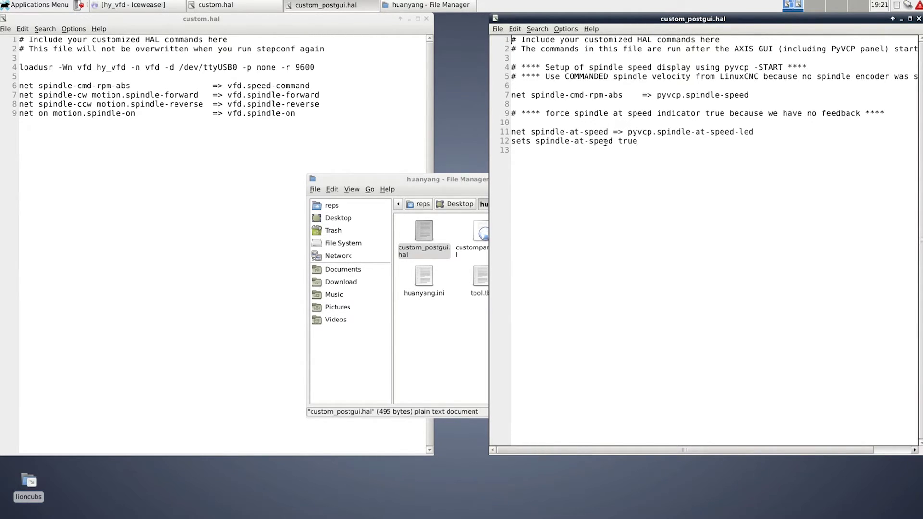
Route the spindle-at-speed net to vfd.spindle-at-speed as well.
double_click(521, 141)
type("net")
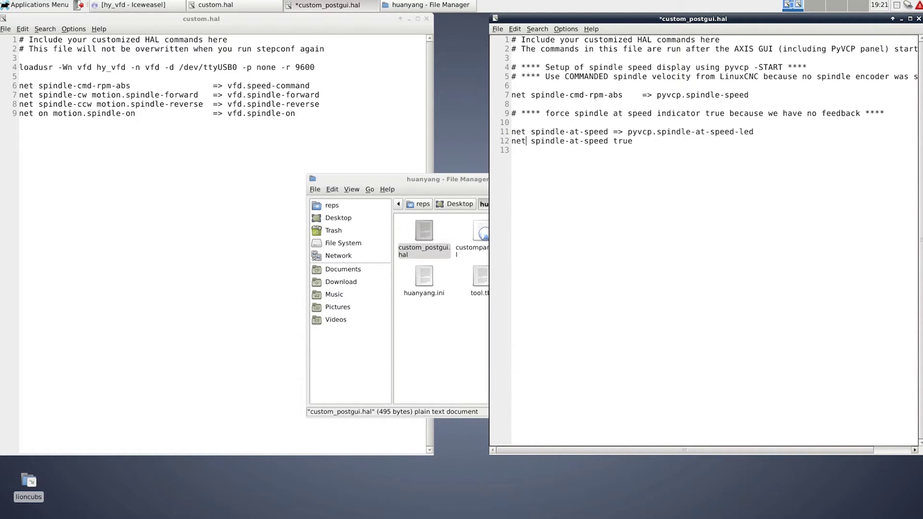
triple_click(626, 142)
double_click(627, 142)
type("=> vfd.spindle-at-speed")
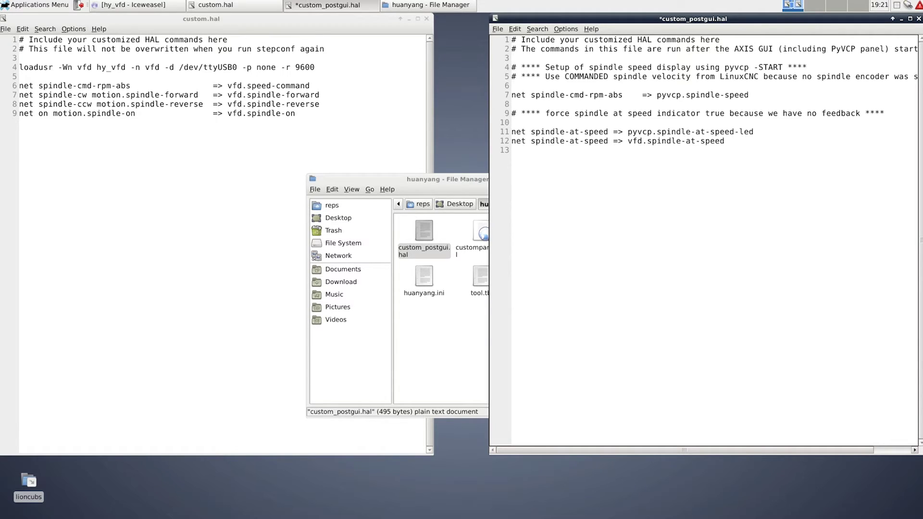
Add a 'setp vfd.enable 1' line and save custom_postgui.hal.
key("Return")
key("Return")
type("setp vfd.enable 1")
key("ctrl+s")
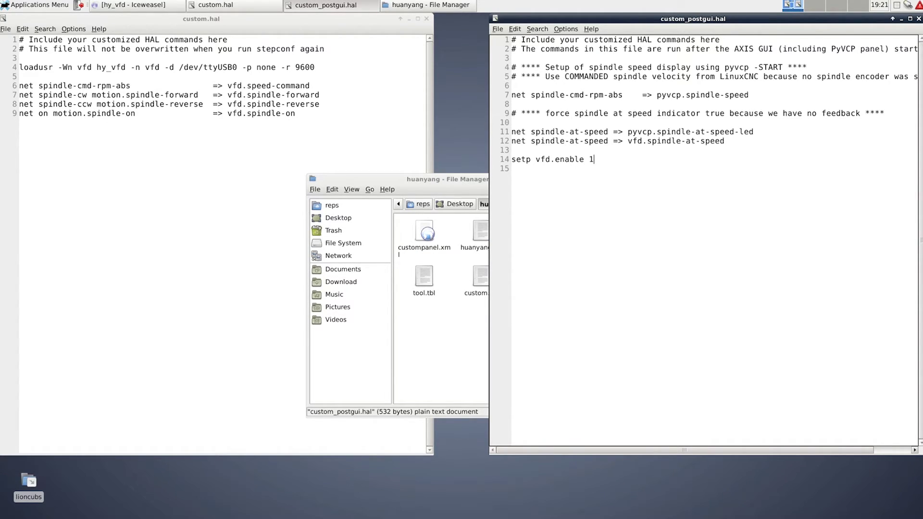
left_click(409, 19)
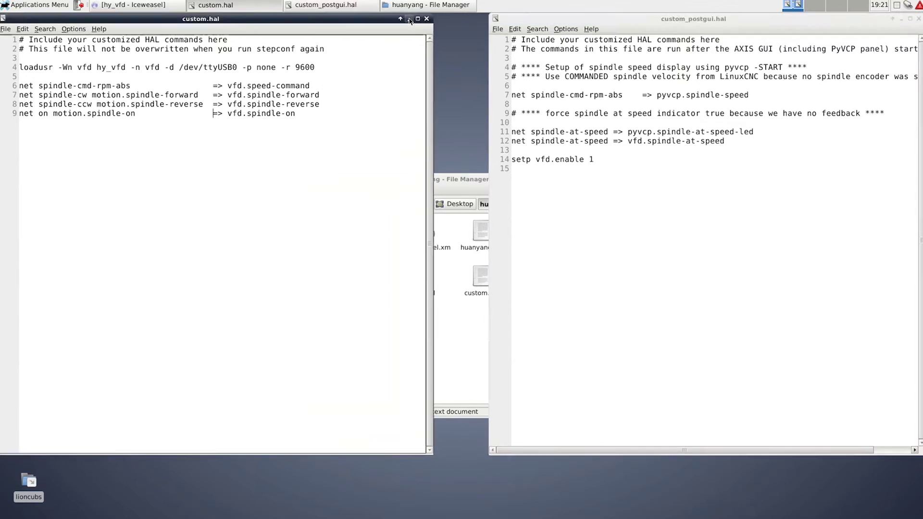
Launch the huanyang configuration in AXIS, release E-stop and power the machine on.
left_click(901, 18)
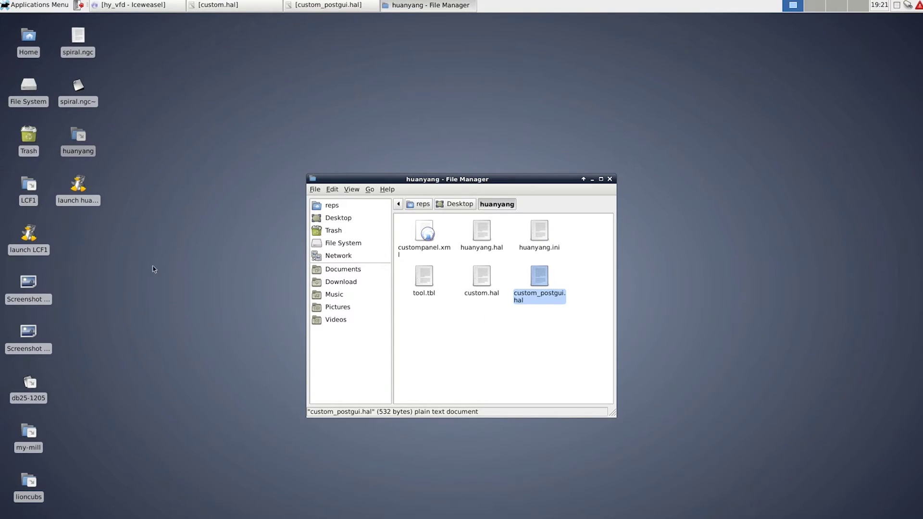
double_click(80, 195)
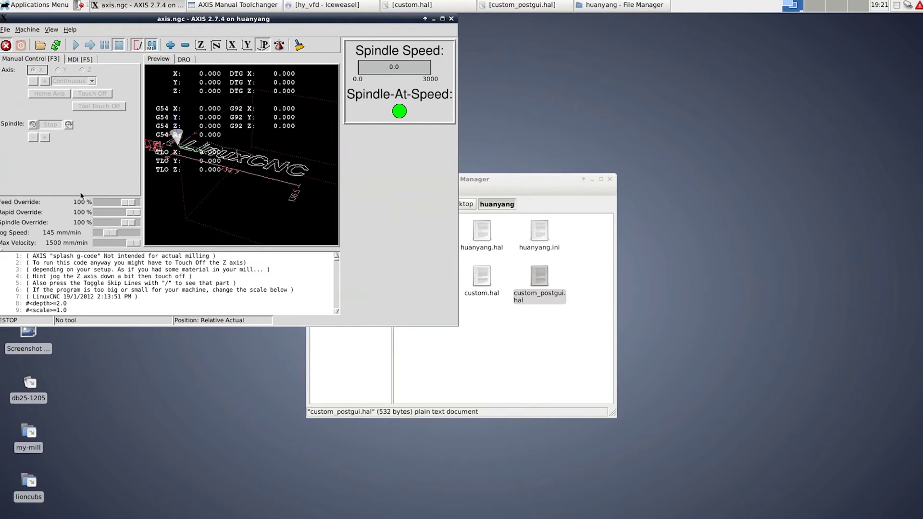
left_click(6, 45)
left_click(20, 46)
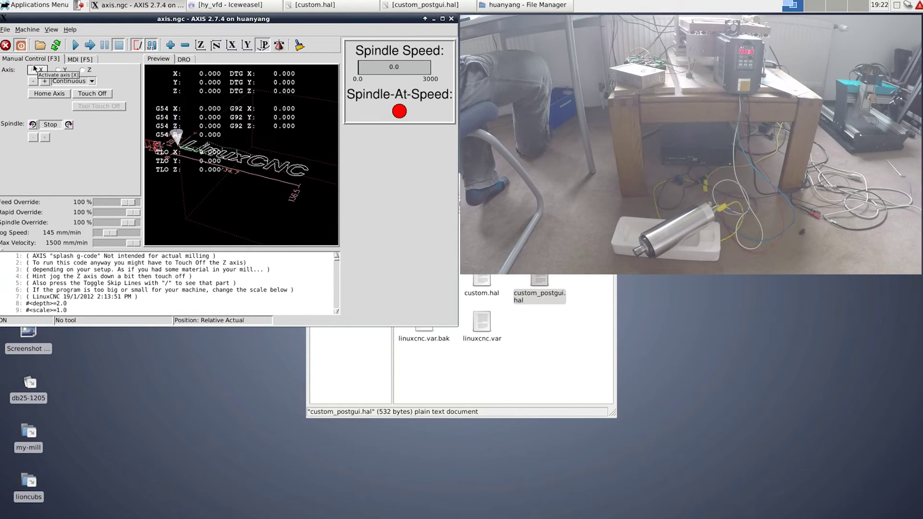
Run the spindle forward, raise its speed a few steps, then stop it.
left_click(67, 125)
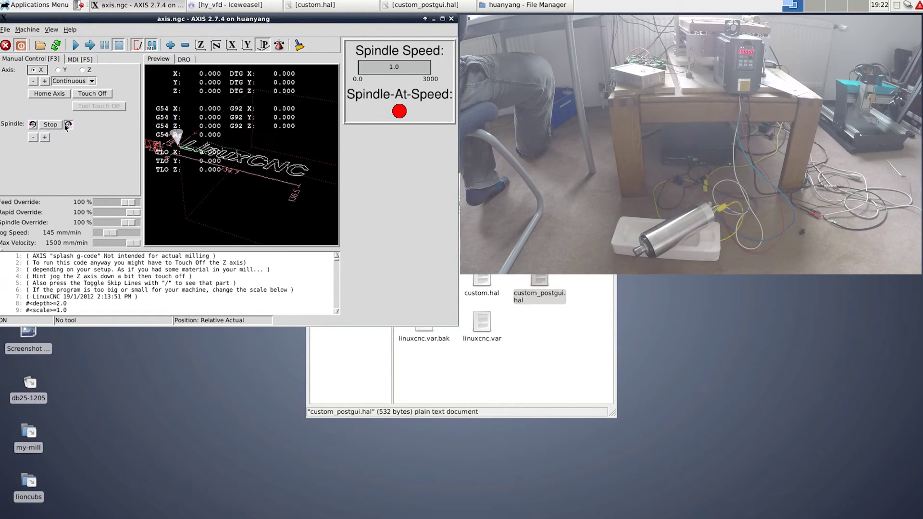
left_click(47, 136)
left_click(45, 138)
left_click(45, 139)
left_click(45, 139)
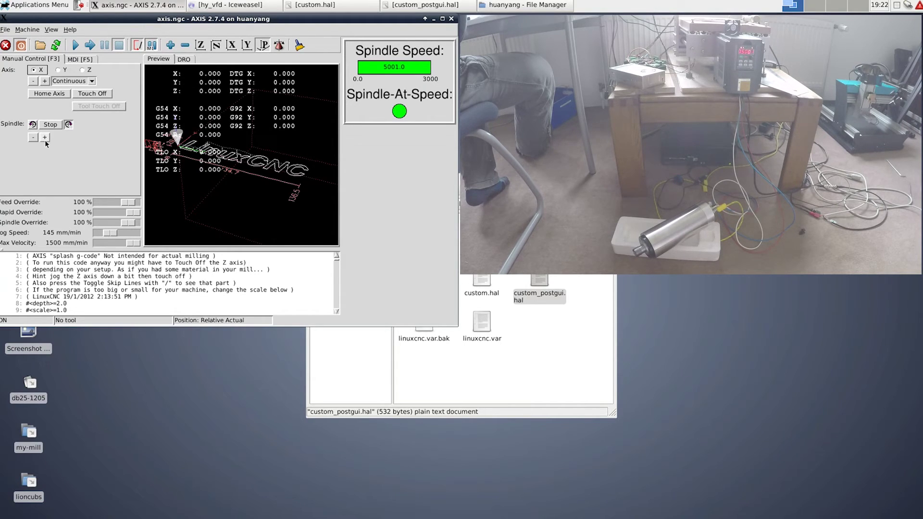
left_click(56, 126)
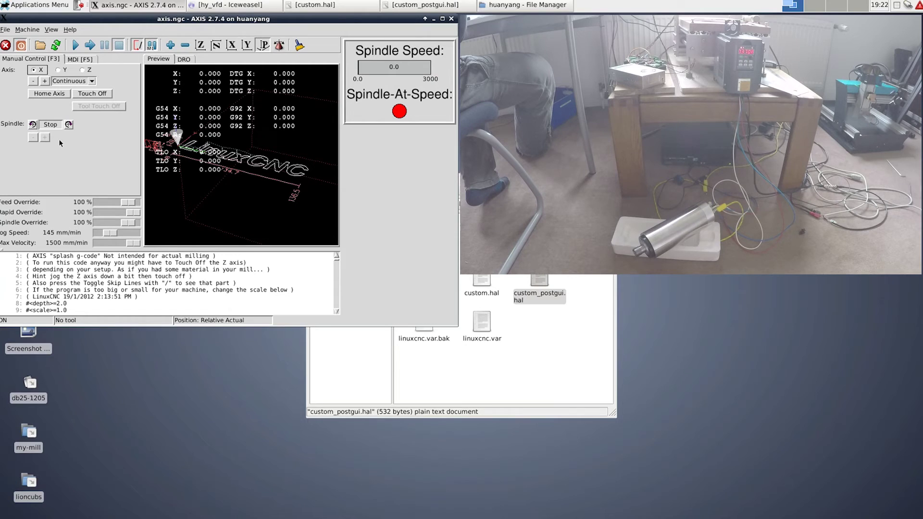
Run the spindle forward up to about 5000 rpm, stop it, and power off.
left_click(33, 124)
left_click(48, 139)
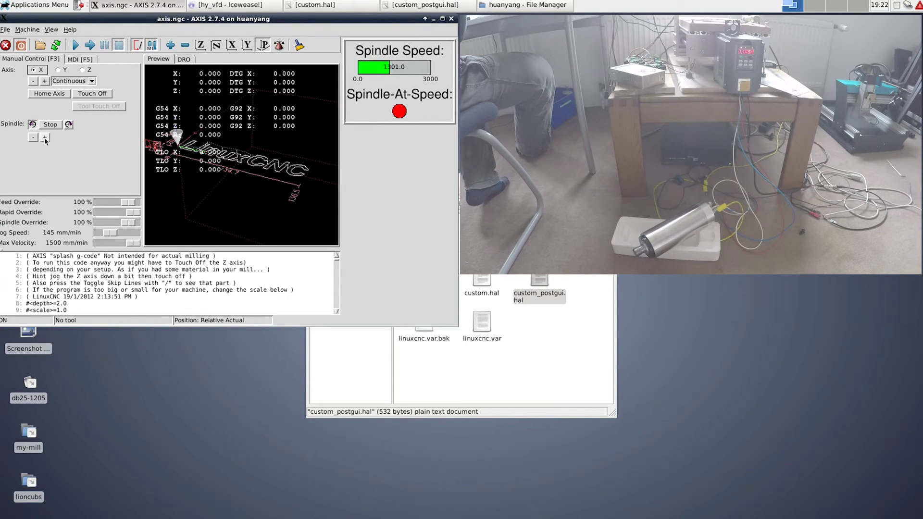
left_click(45, 138)
left_click(44, 138)
left_click(45, 138)
left_click(44, 138)
left_click(45, 138)
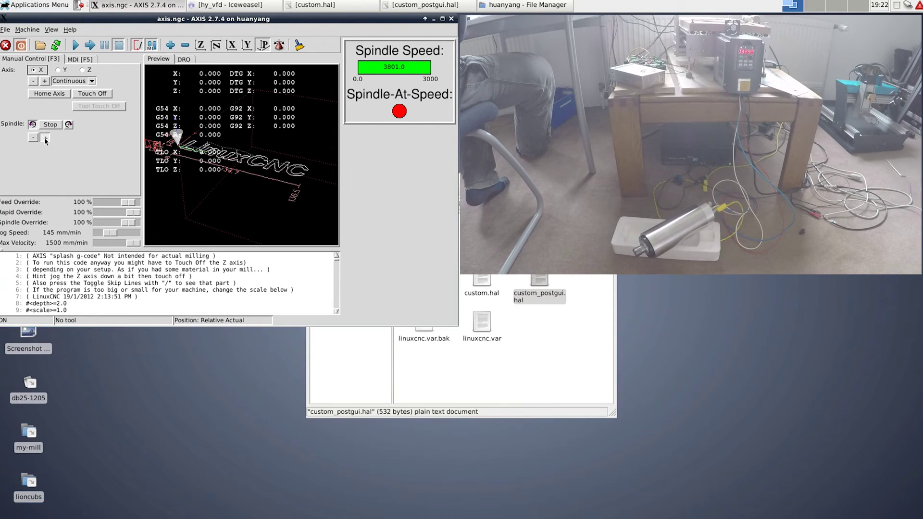
left_click(45, 138)
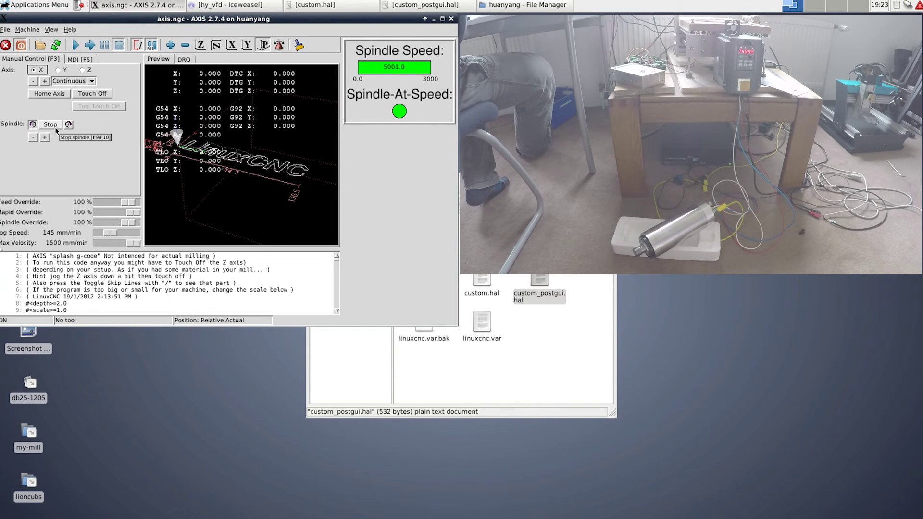
left_click(55, 127)
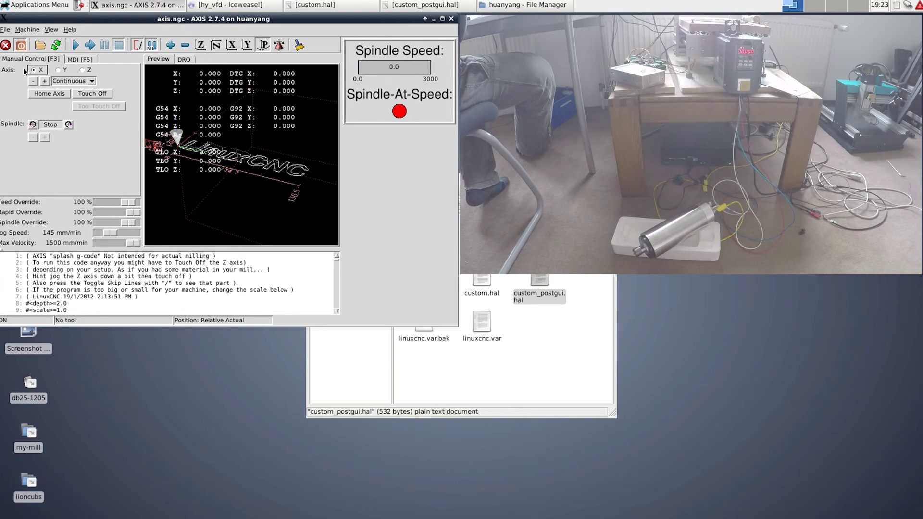
left_click(20, 46)
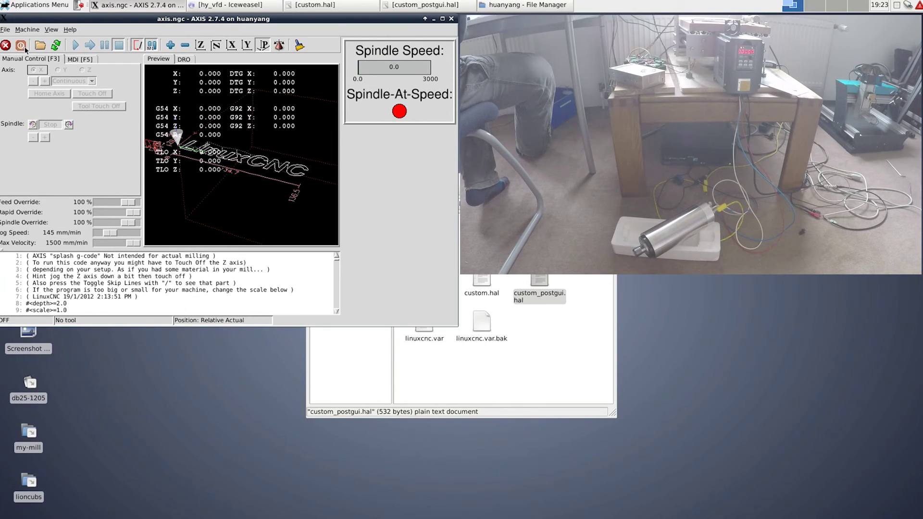
Power the machine on and home all axes from Manual Control.
key("F2")
left_click(80, 62)
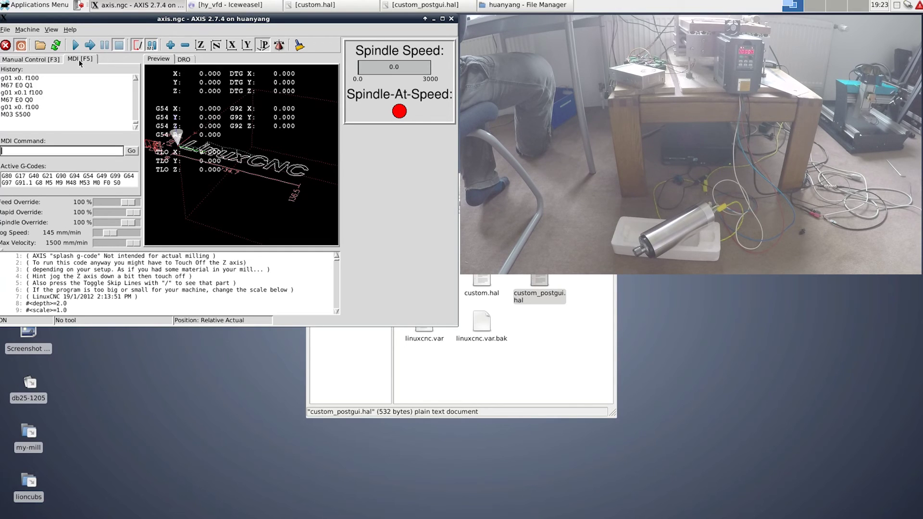
double_click(30, 115)
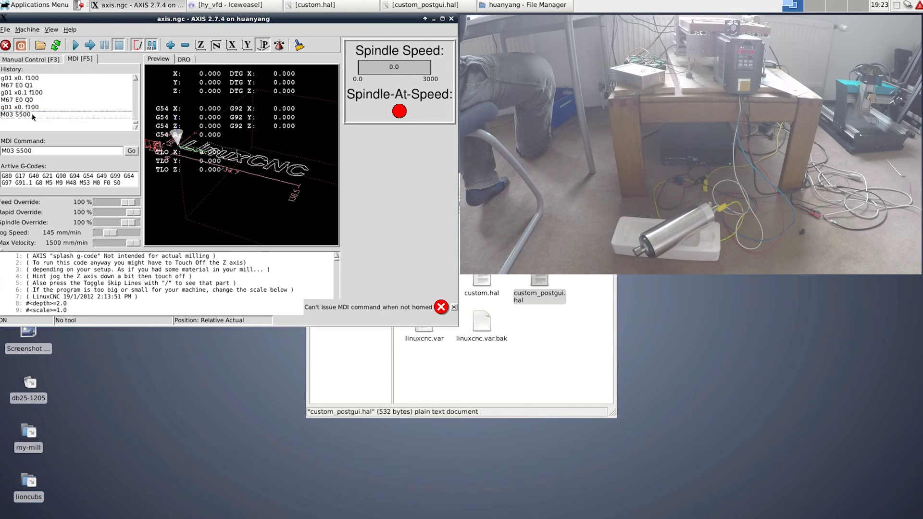
left_click(31, 60)
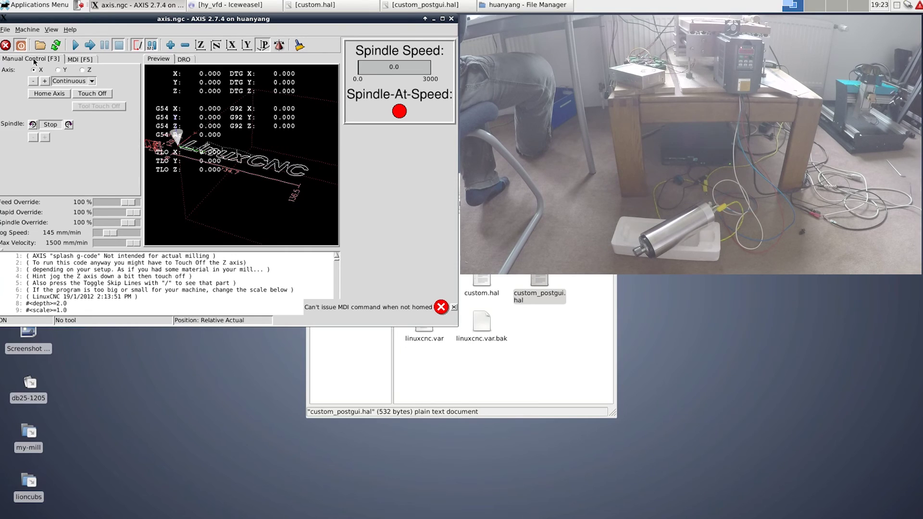
left_click(54, 89)
left_click(59, 69)
left_click(51, 94)
left_click(82, 70)
left_click(51, 93)
Run M03 S500, then edit it to M03 S2000 and run it from MDI.
left_click(78, 60)
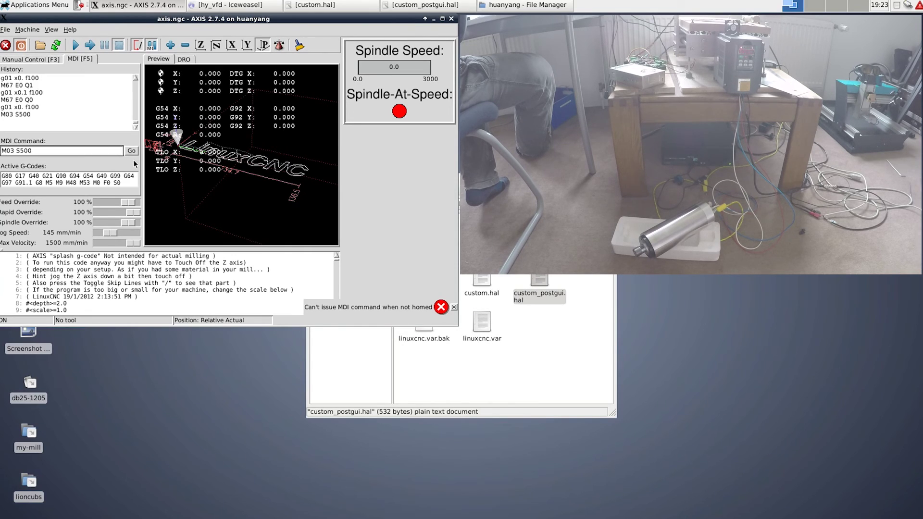
left_click(134, 151)
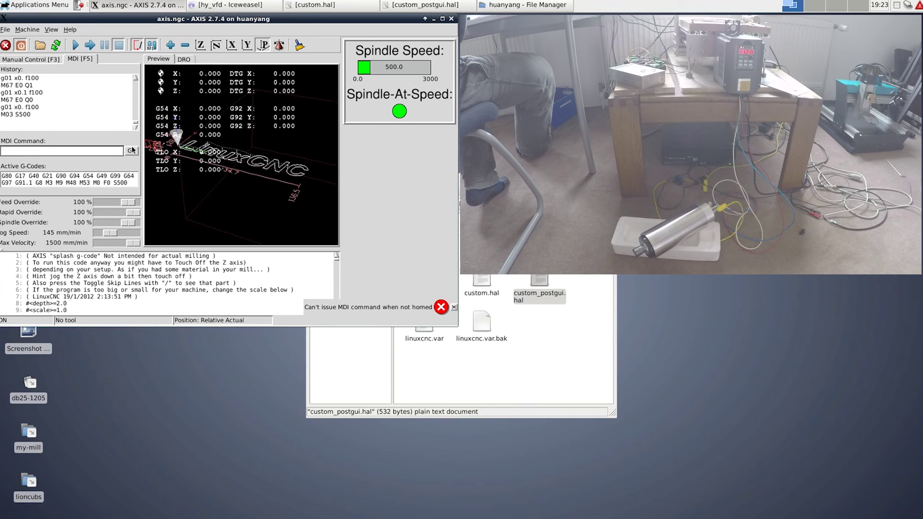
left_click(26, 116)
left_click_drag(26, 152, 20, 152)
type("2000")
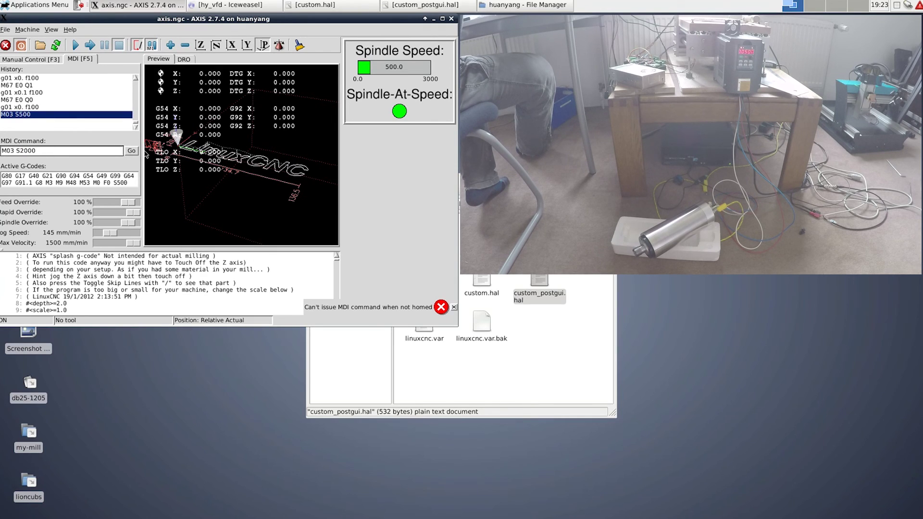
left_click(130, 152)
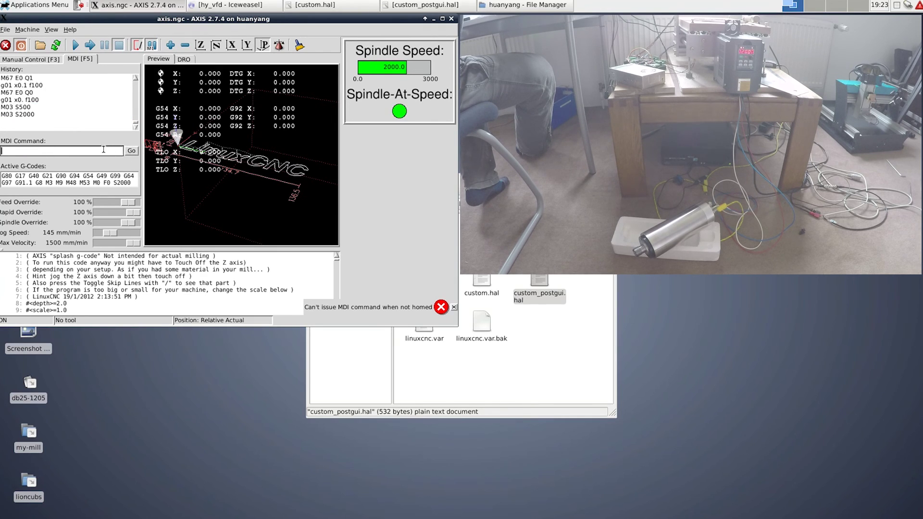
Switch the machine power off and return to Manual Control.
left_click(31, 114)
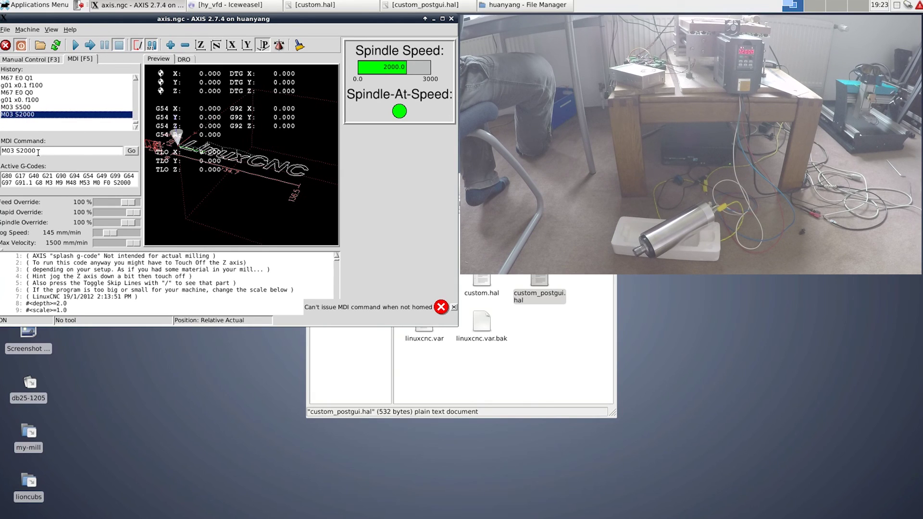
left_click(23, 44)
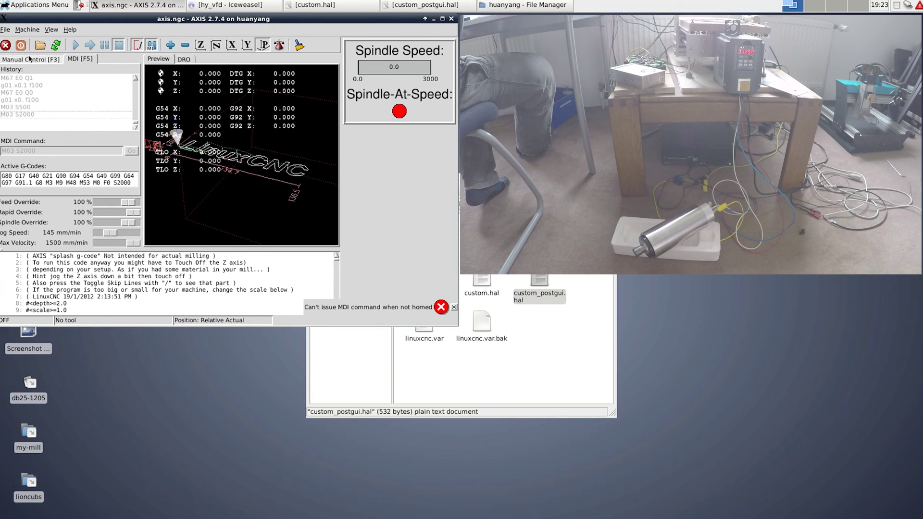
left_click(29, 59)
left_click(5, 29)
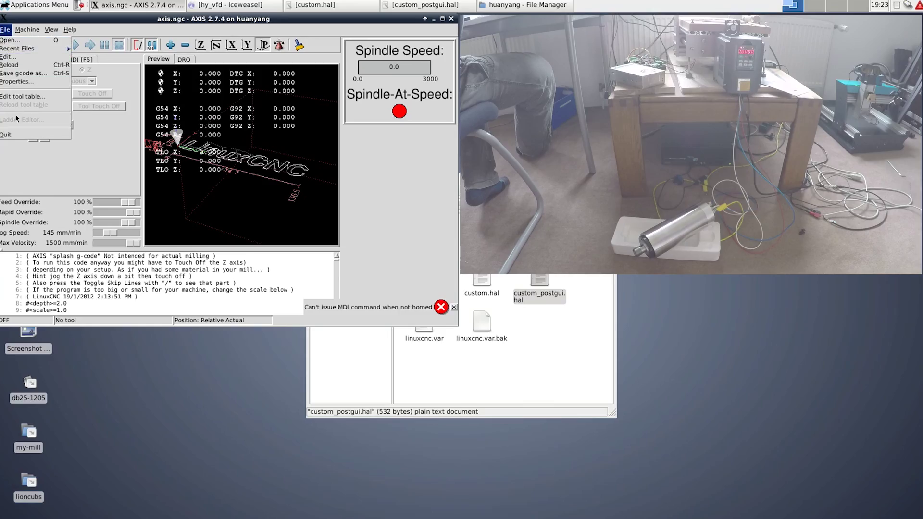